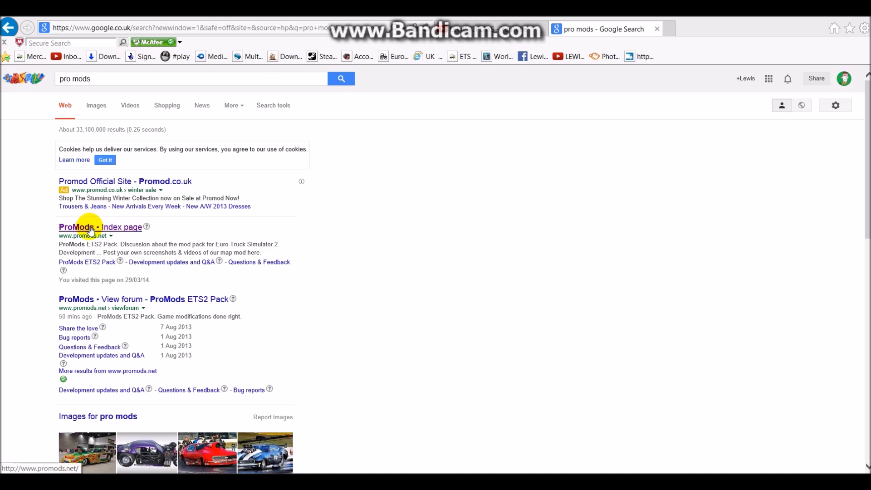
Open the ProMods Index page from the search results and look over its forum sections.
left_click(90, 230)
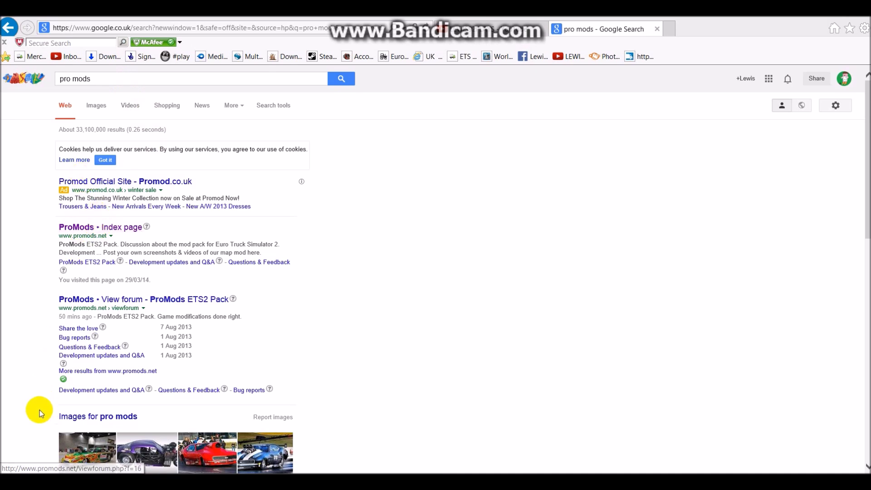
left_click(84, 231)
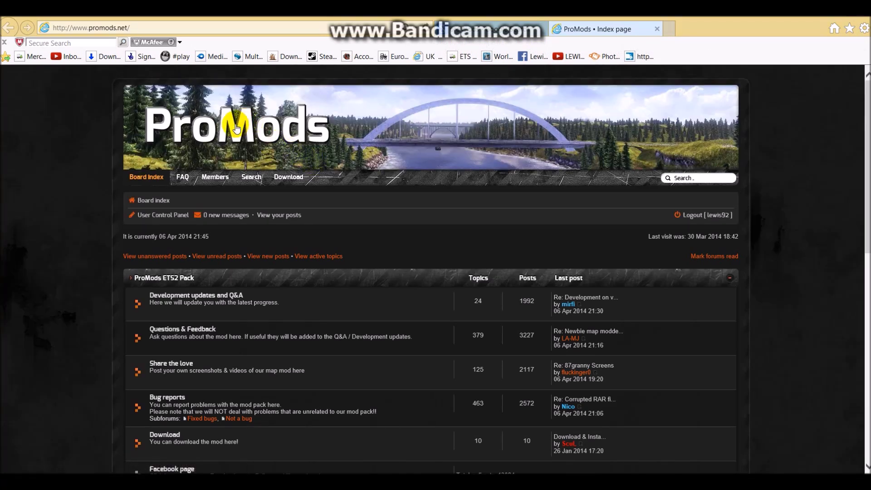
scroll(236, 129, "down", 3)
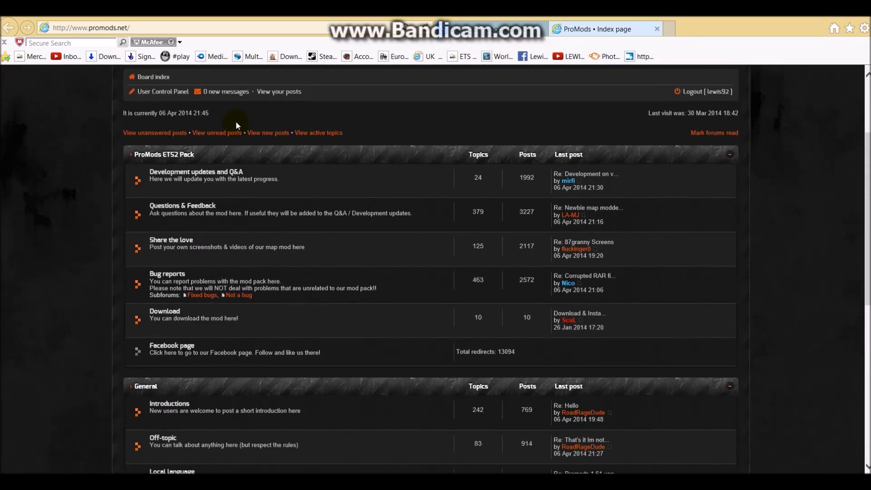
scroll(236, 126, "down", 3)
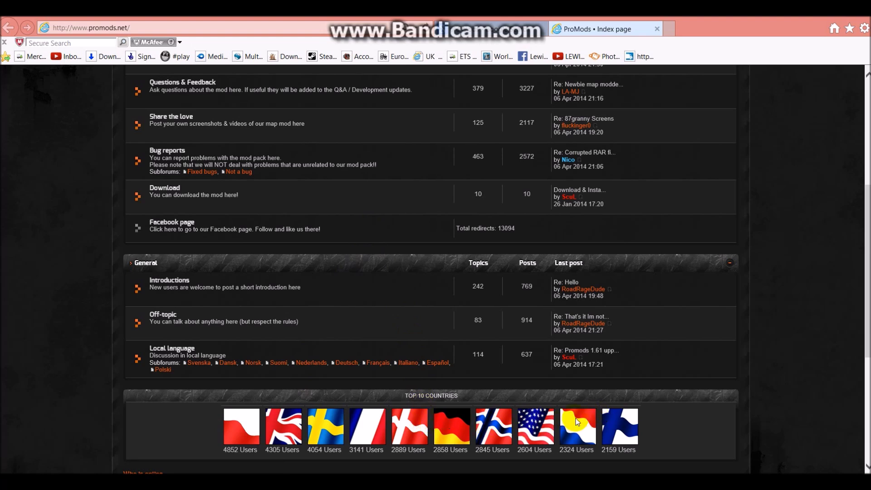
scroll(603, 423, "up", 2)
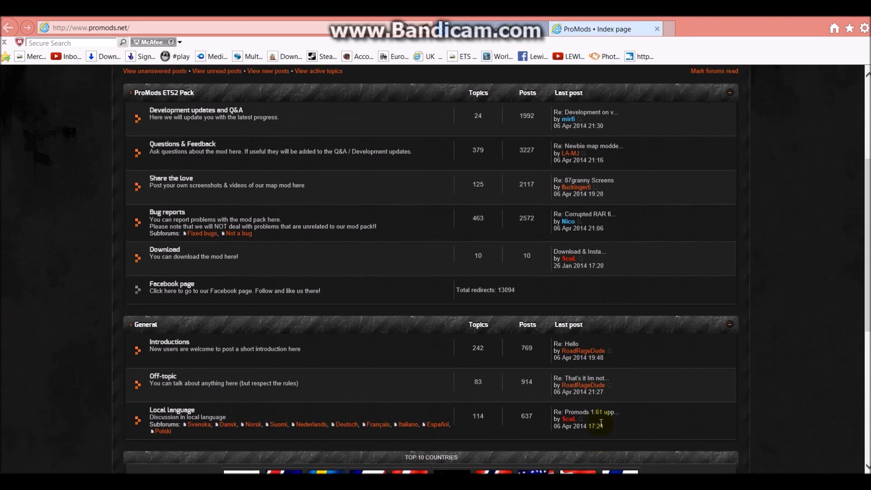
scroll(601, 423, "up", 5)
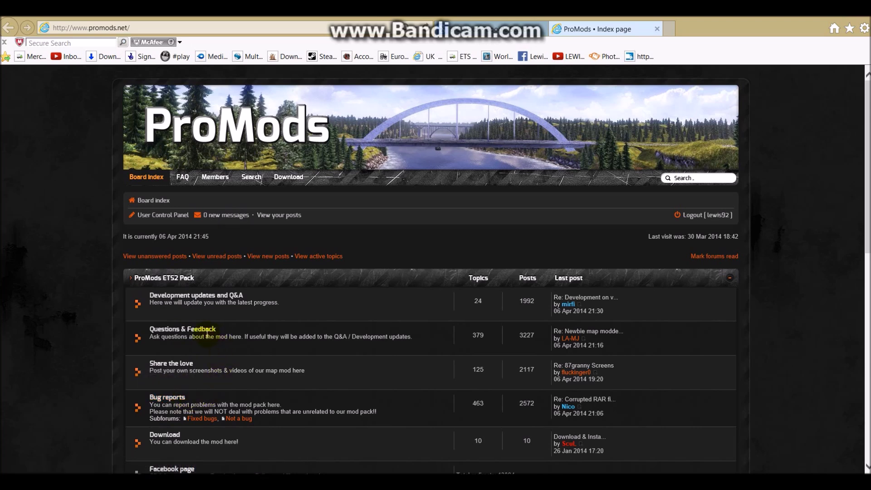
Open the Download forum in the ProMods ETS2 Pack section of the board index.
scroll(183, 390, "down", 1)
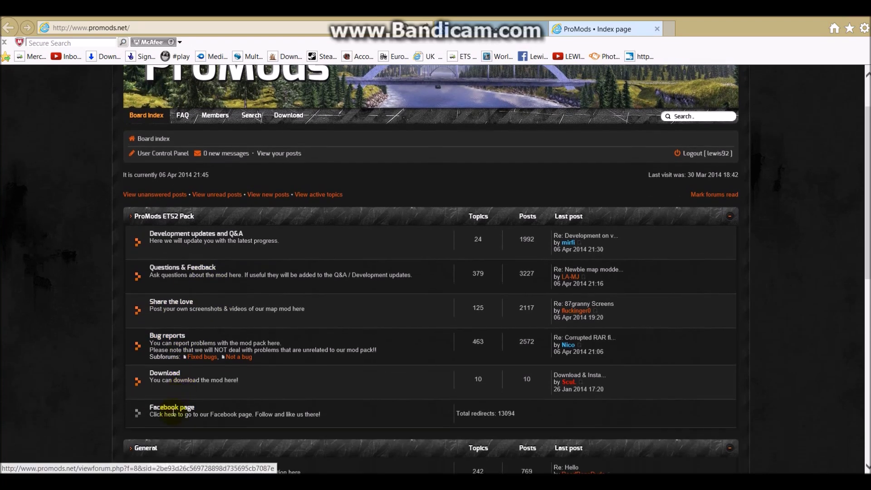
scroll(179, 390, "down", 2)
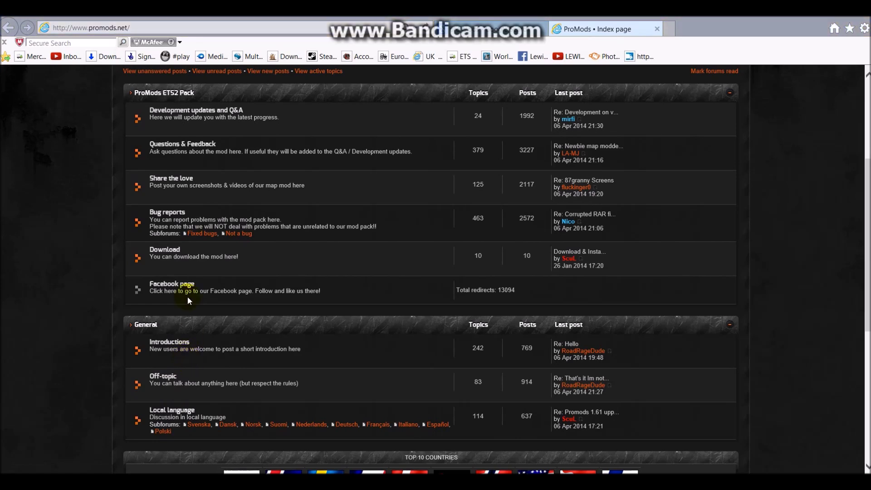
left_click(165, 255)
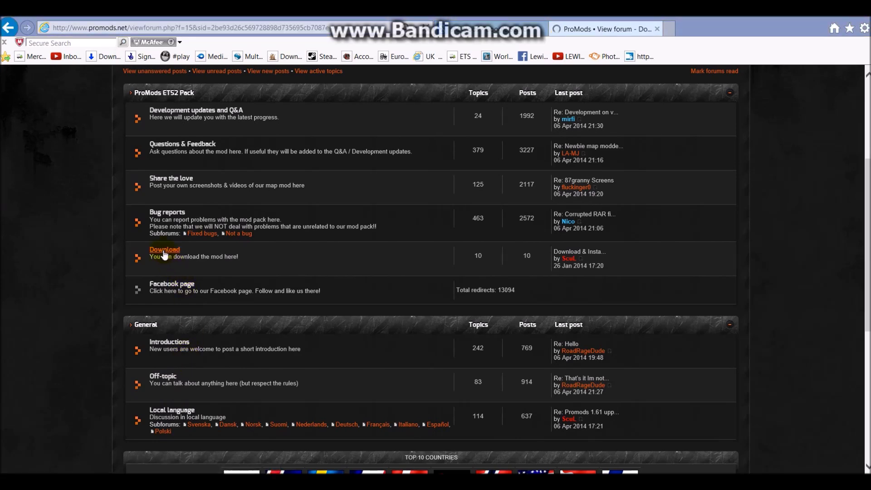
Look through the Download forum's topics and open the "ProMods 1.62 is now released" announcement.
scroll(261, 289, "down", 1)
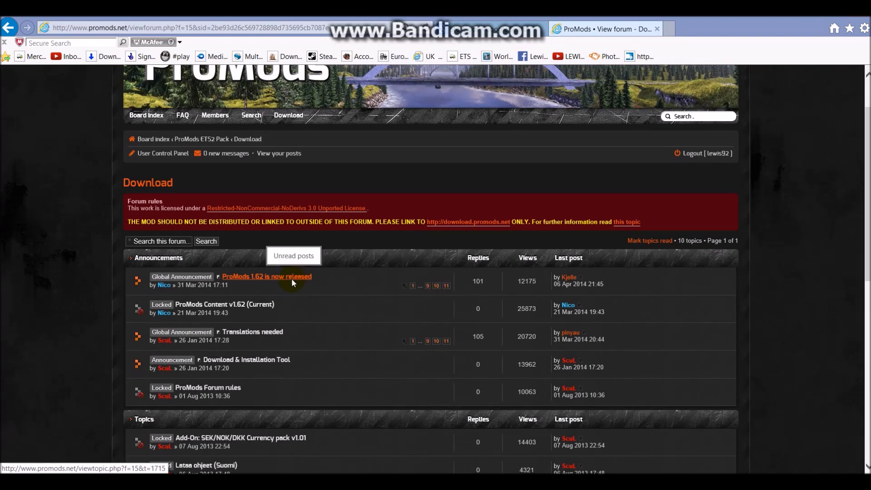
scroll(292, 280, "down", 1)
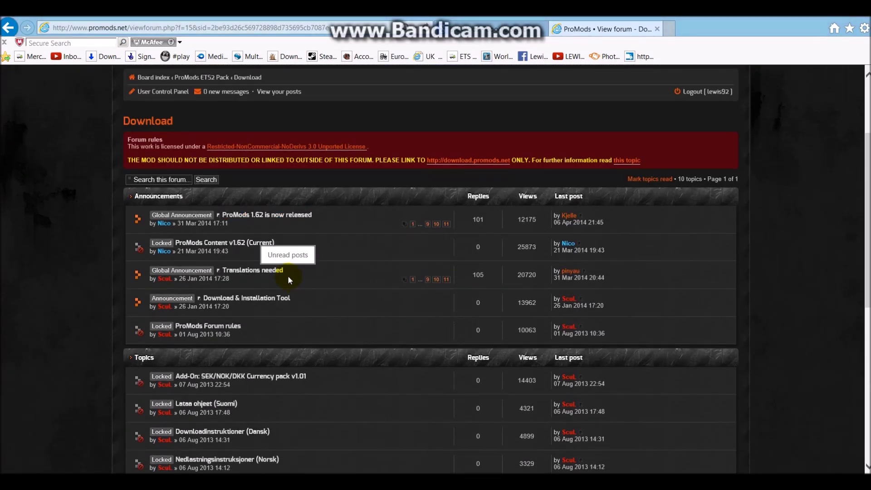
scroll(288, 276, "down", 6)
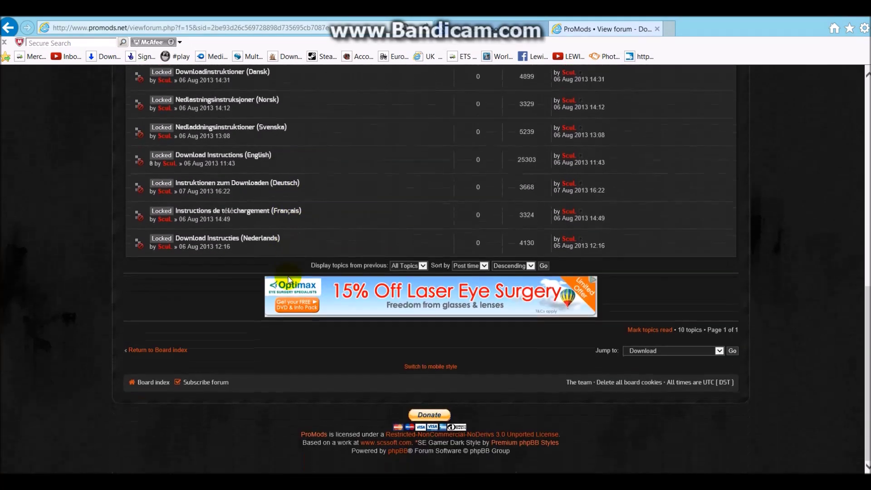
scroll(288, 278, "up", 5)
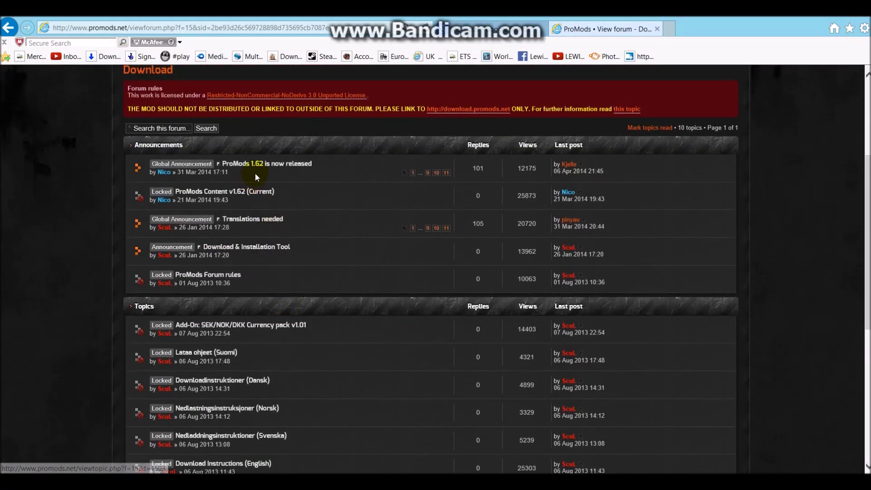
left_click(270, 166)
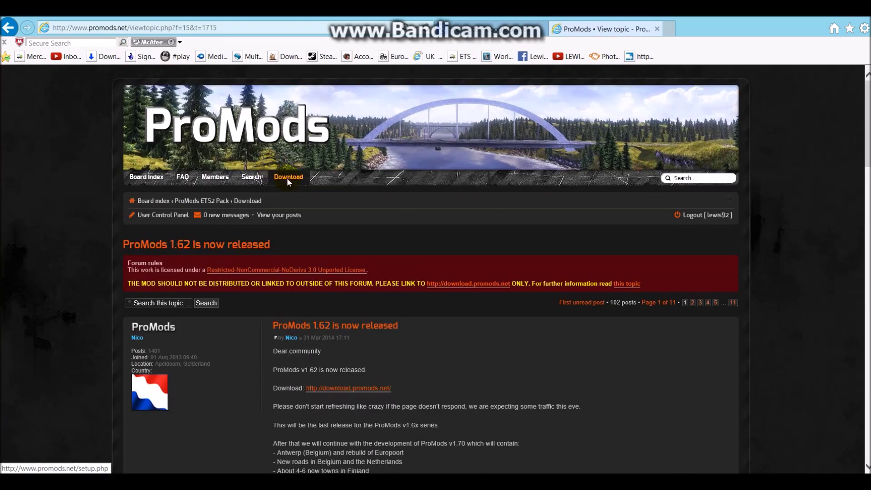
Read the ProMods 1.62 release announcement, including its forum rules, download link and first reply.
scroll(288, 180, "down", 2)
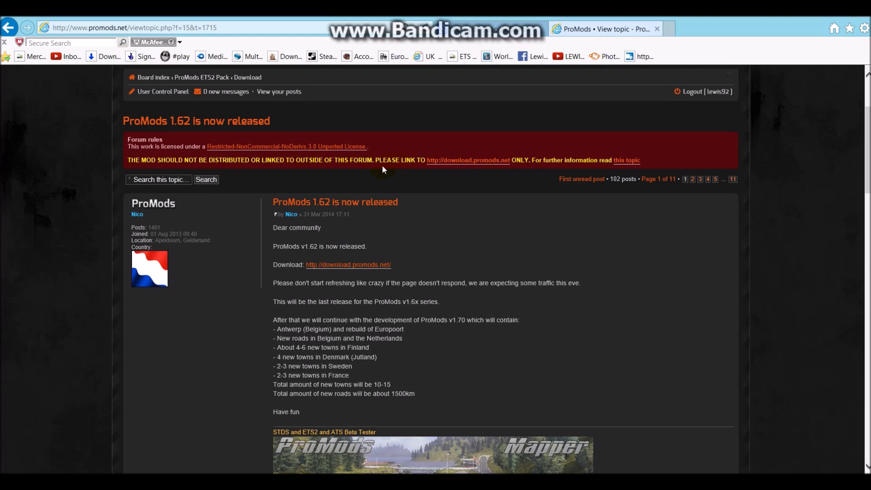
left_click(290, 148)
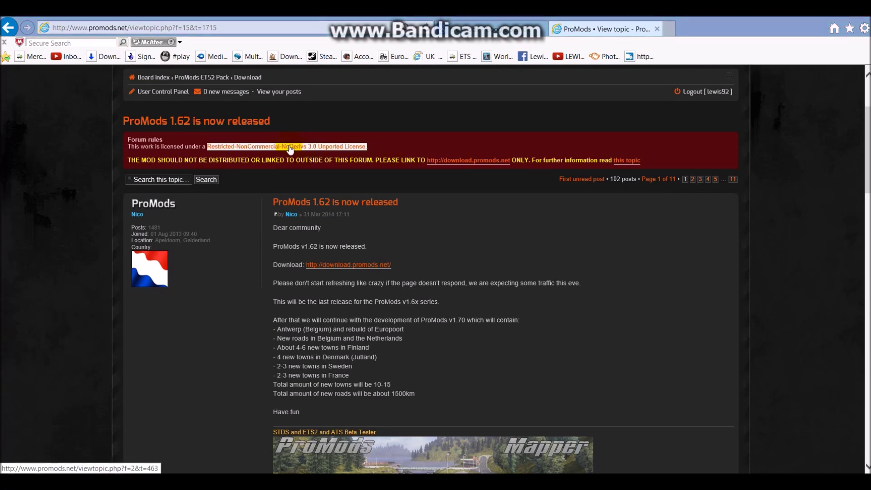
left_click(261, 181)
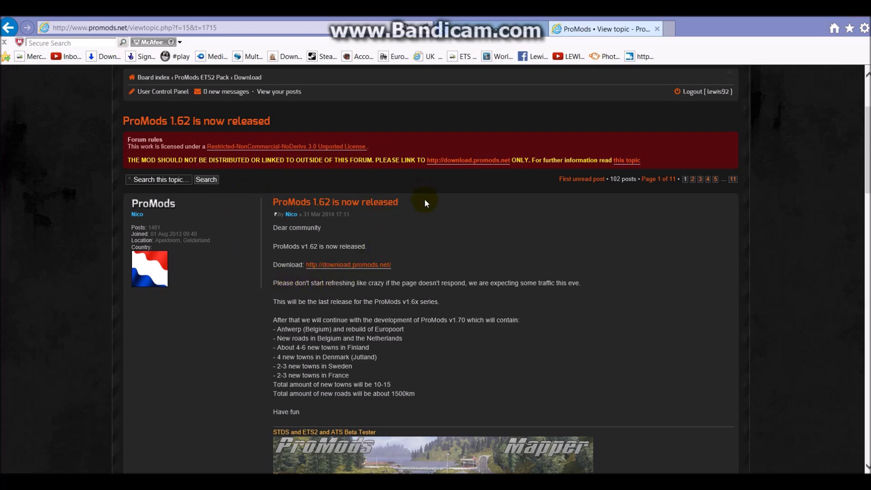
scroll(423, 214, "down", 5)
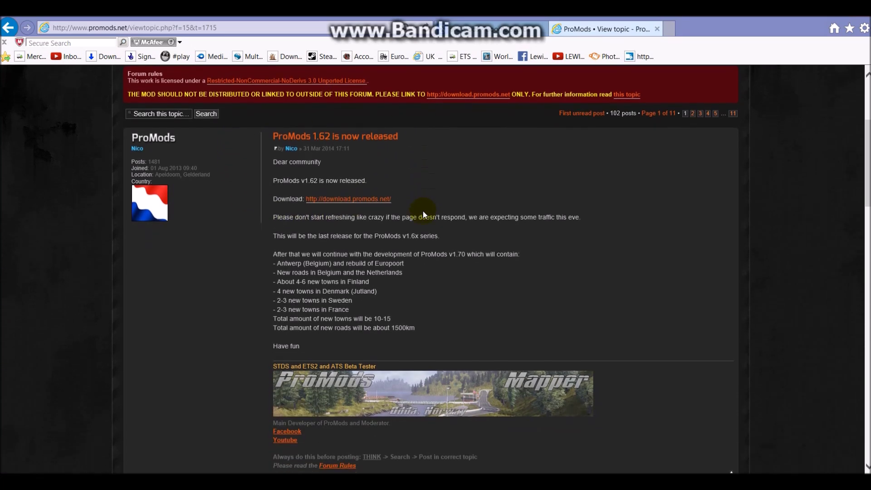
scroll(419, 208, "up", 6)
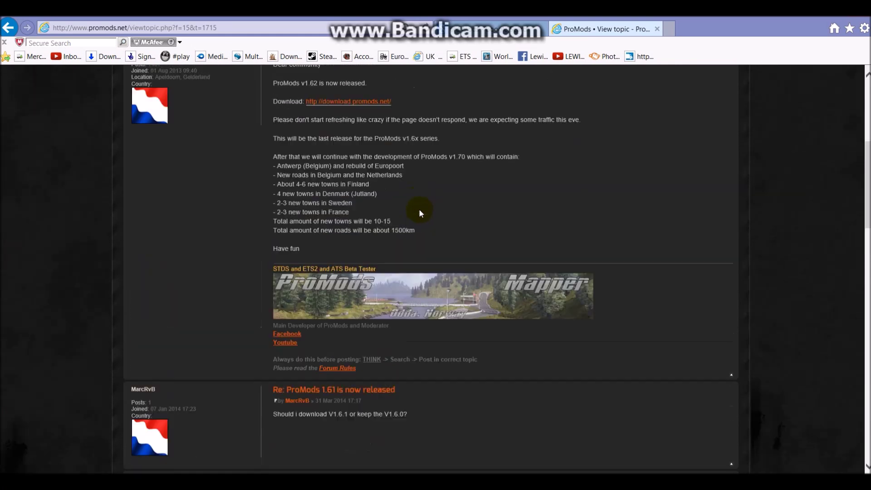
scroll(260, 236, "down", 3)
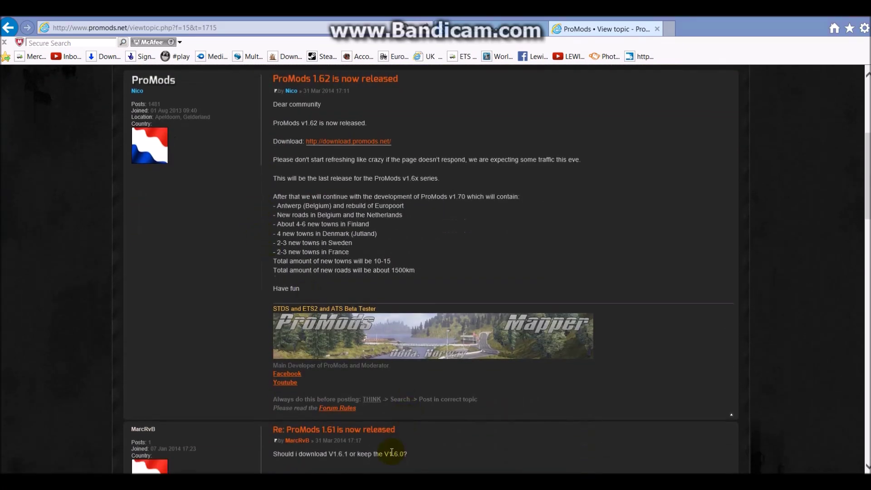
left_click_drag(409, 454, 384, 454)
scroll(329, 200, "up", 4)
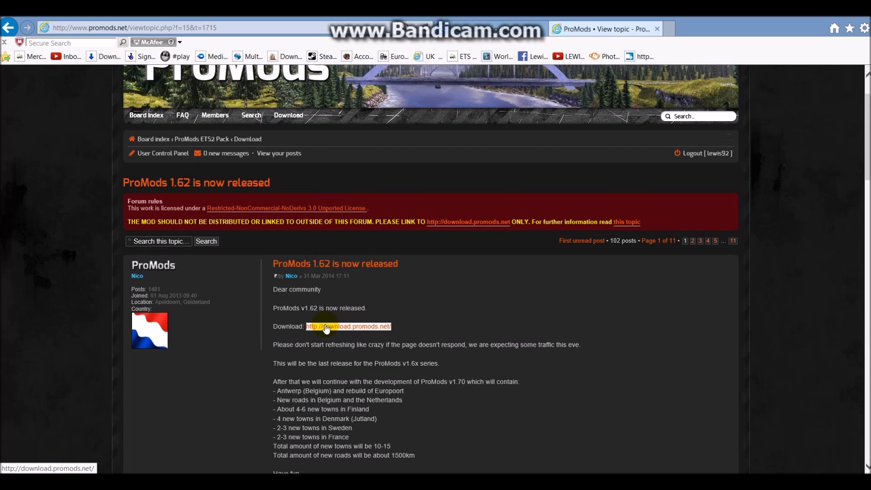
Follow the announcement's download.promods.net link and confirm EN - English as the installation language.
scroll(326, 329, "down", 3)
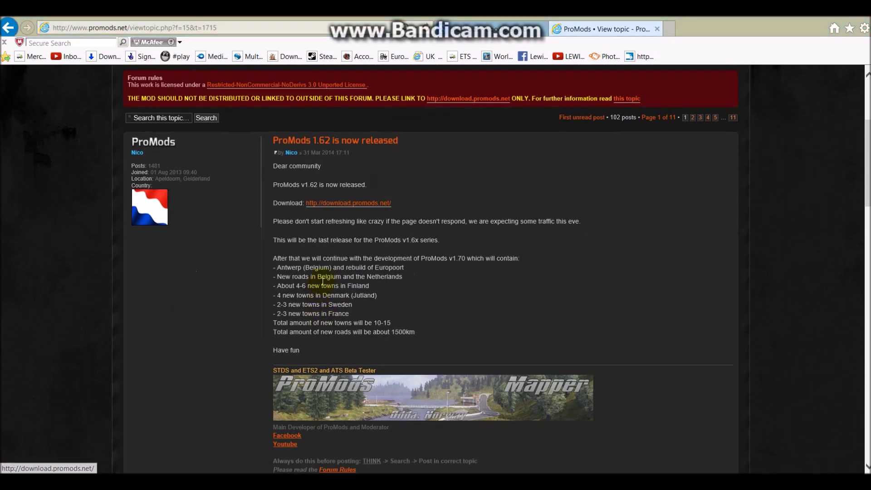
left_click(356, 204)
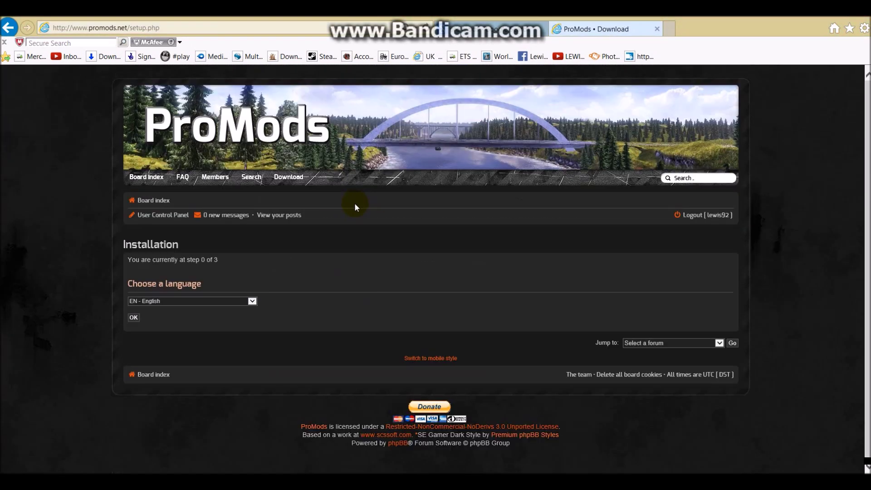
left_click(252, 303)
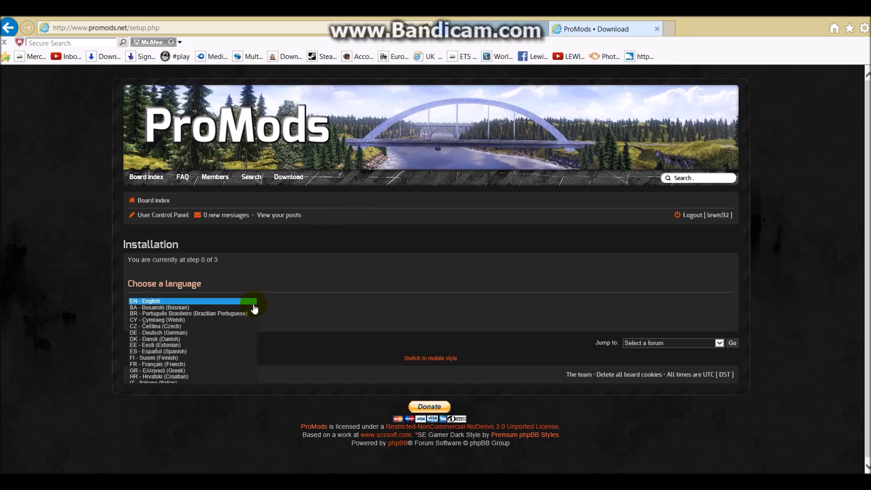
left_click(250, 303)
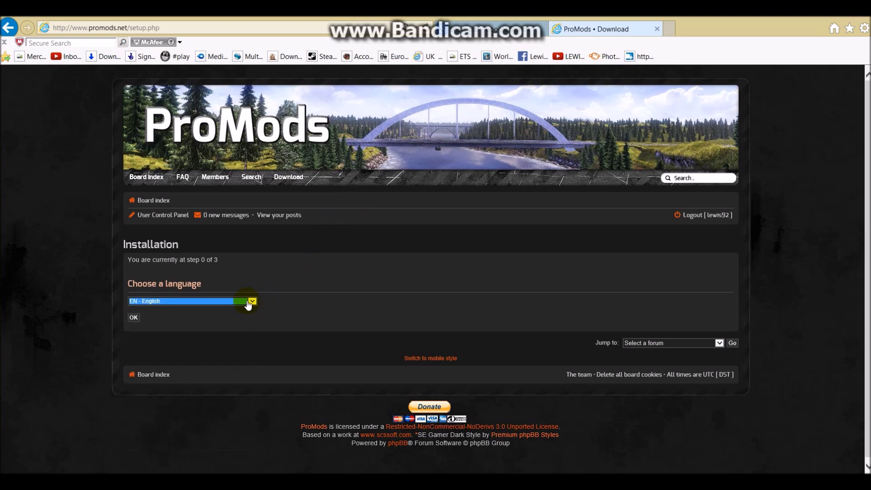
left_click(251, 303)
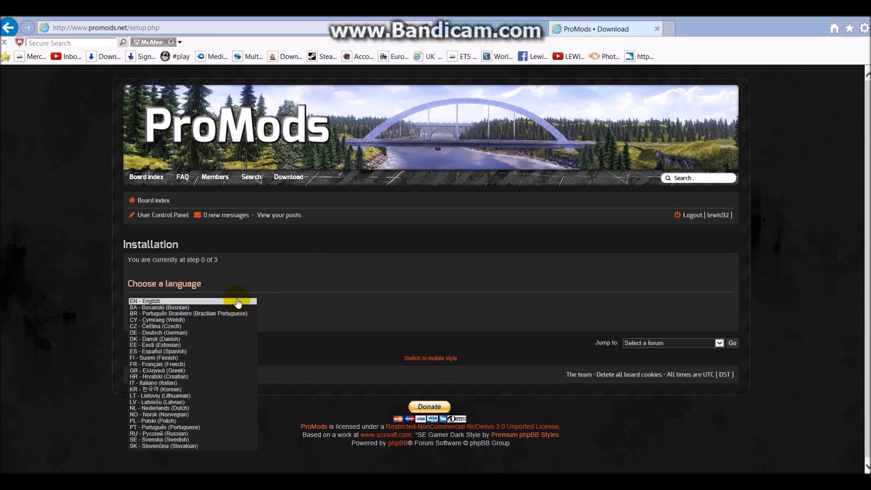
left_click(238, 302)
left_click(133, 318)
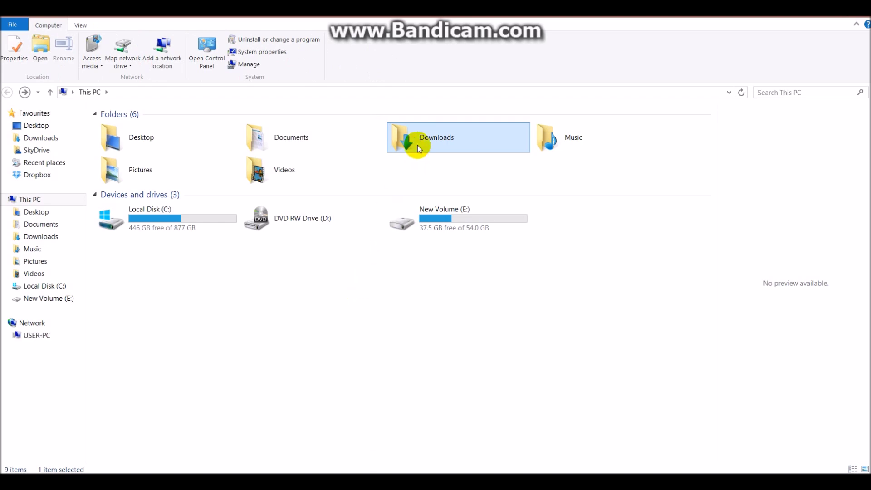
In File Explorer, open the promods-v1.61.part1 archive from the Downloads folder and dismiss the WinRAR licence notice.
double_click(461, 133)
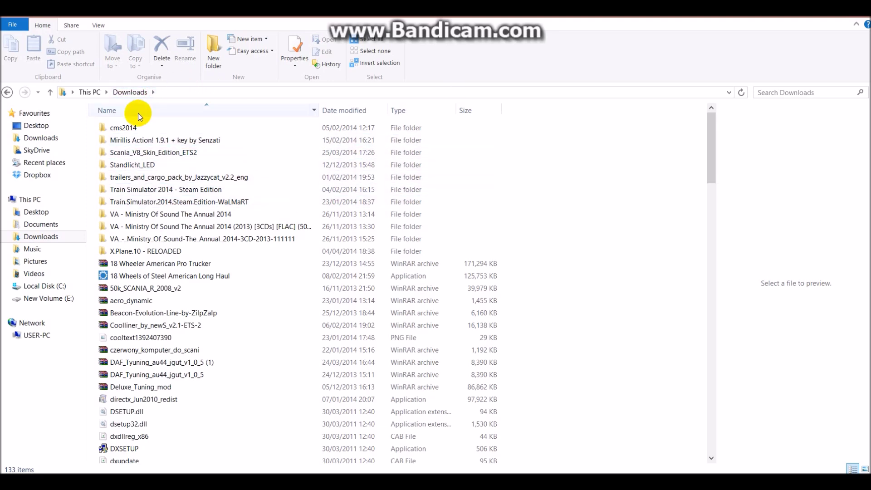
scroll(138, 113, "down", 15)
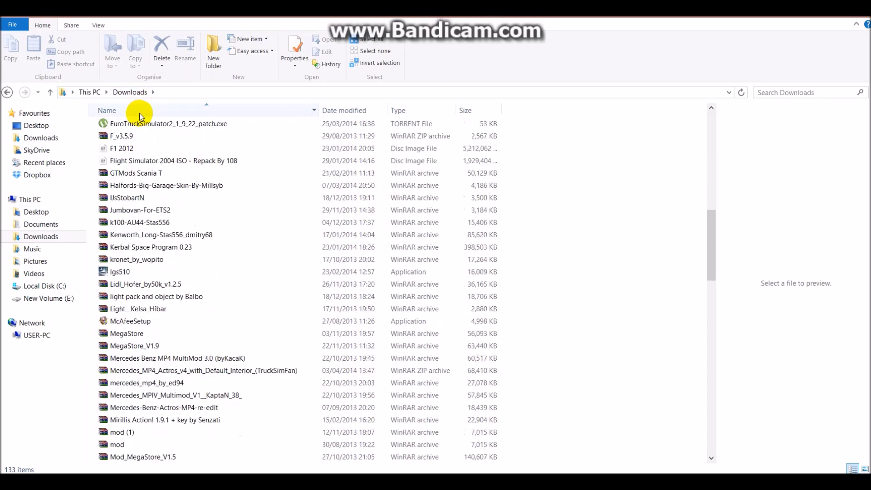
scroll(140, 116, "down", 6)
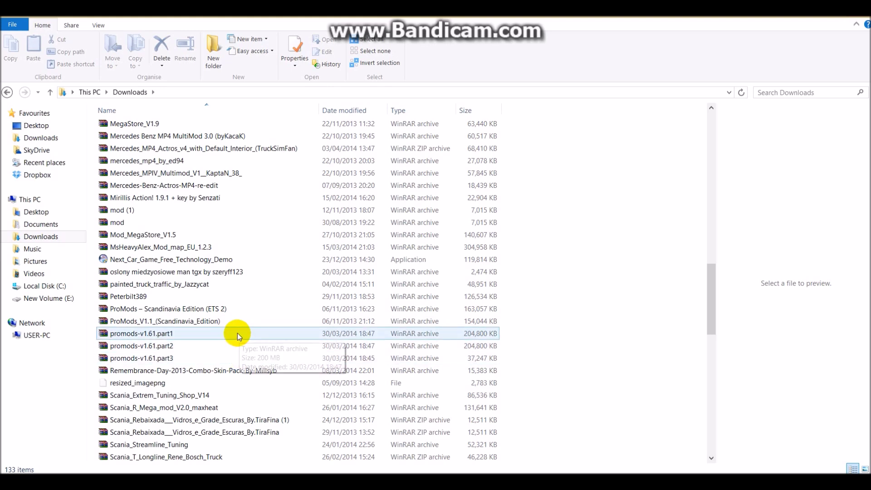
double_click(224, 336)
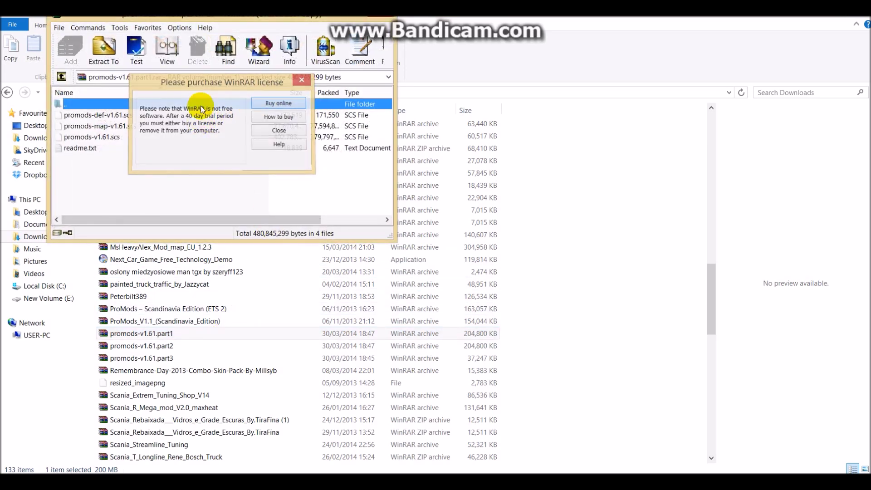
left_click(303, 80)
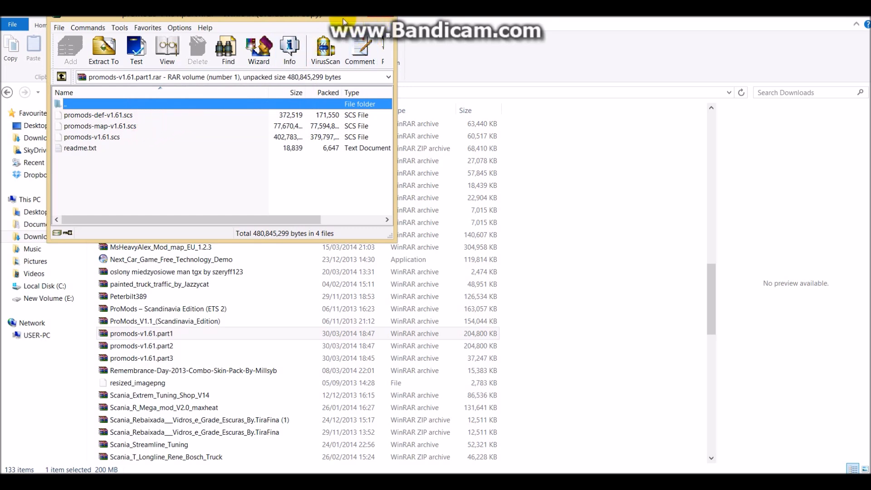
Close the promods-v1.61.part1 archive window and open the Documents folder.
left_click_drag(345, 17, 381, 44)
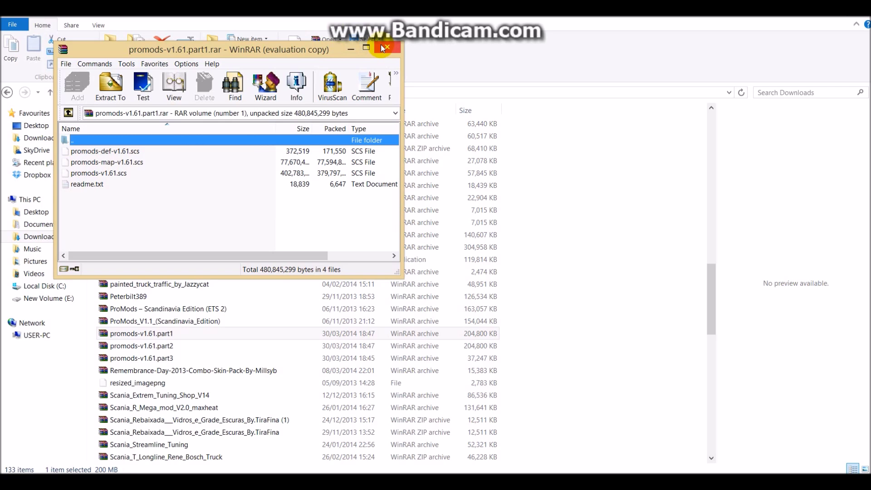
left_click(382, 47)
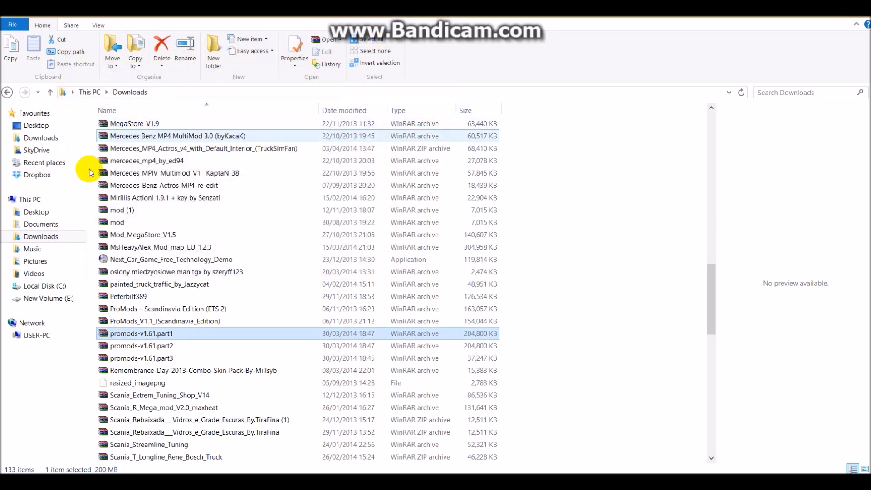
left_click(55, 225)
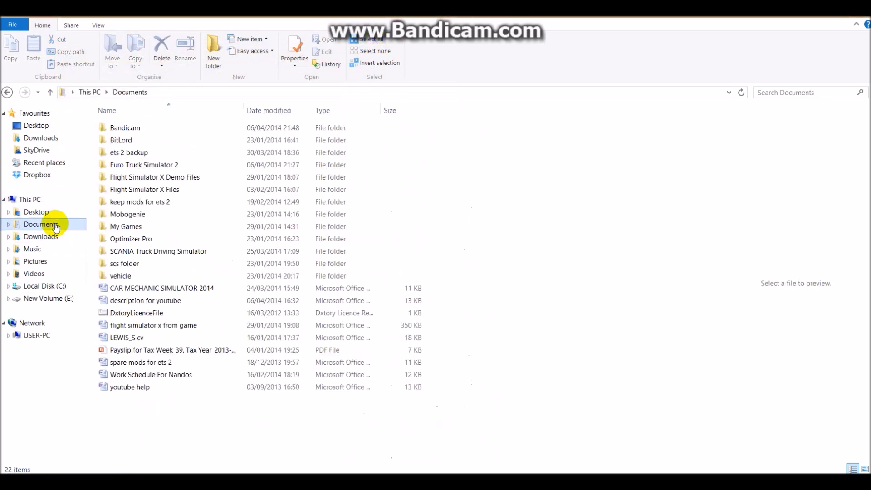
Open the mod folder inside Euro Truck Simulator 2 and check it for the ProMods .scs files.
double_click(151, 165)
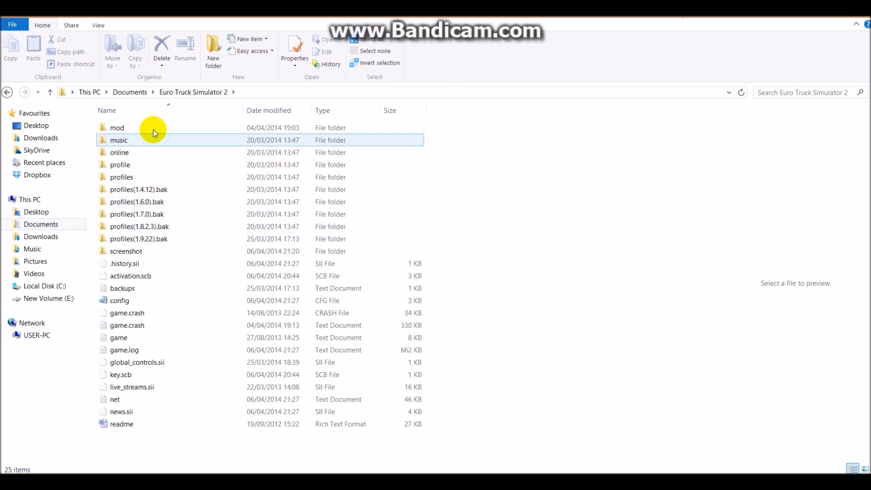
double_click(153, 129)
scroll(222, 199, "down", 1)
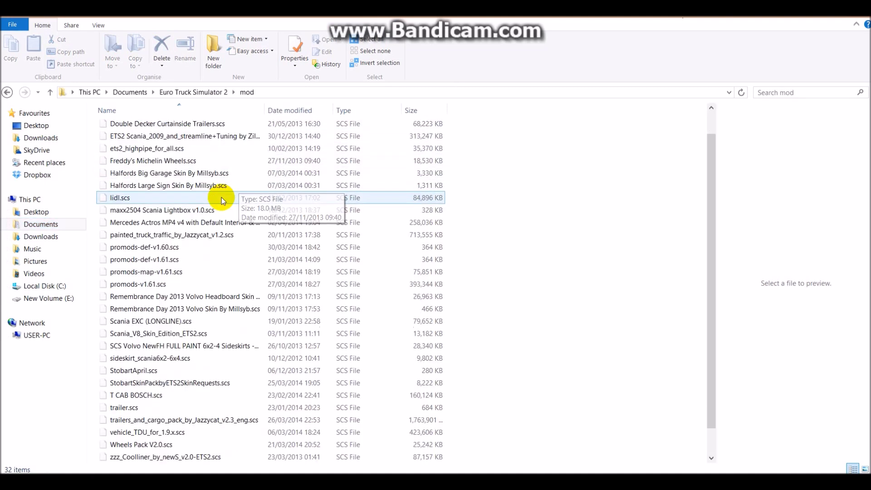
scroll(181, 218, "down", 1)
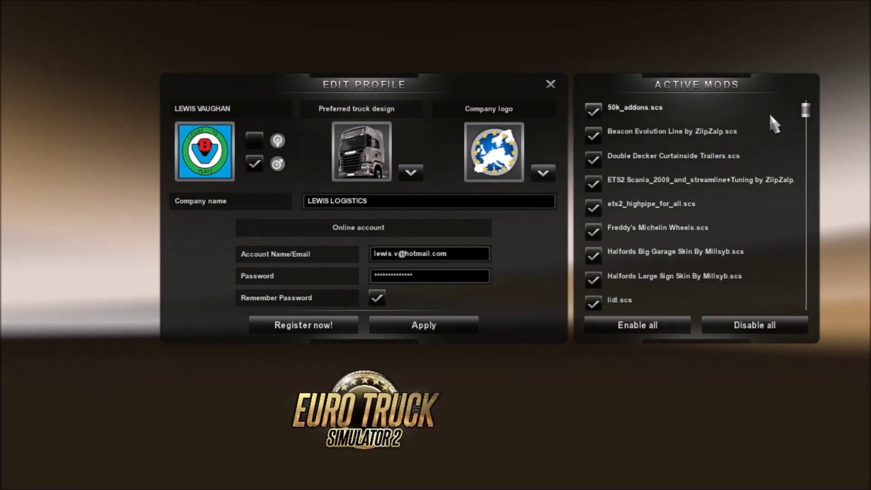
In Euro Truck Simulator 2, review the profile's active mods, including the promods-def, promods-map and promods files, and apply the profile.
mouse_move(815, 123)
left_mouse_down()
mouse_move(830, 222)
mouse_move(833, 208)
left_mouse_up()
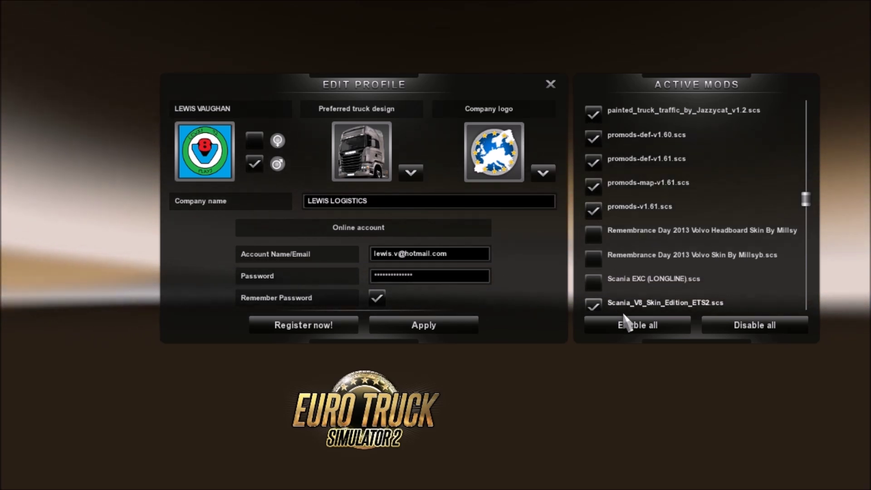
scroll(654, 266, "down", 1)
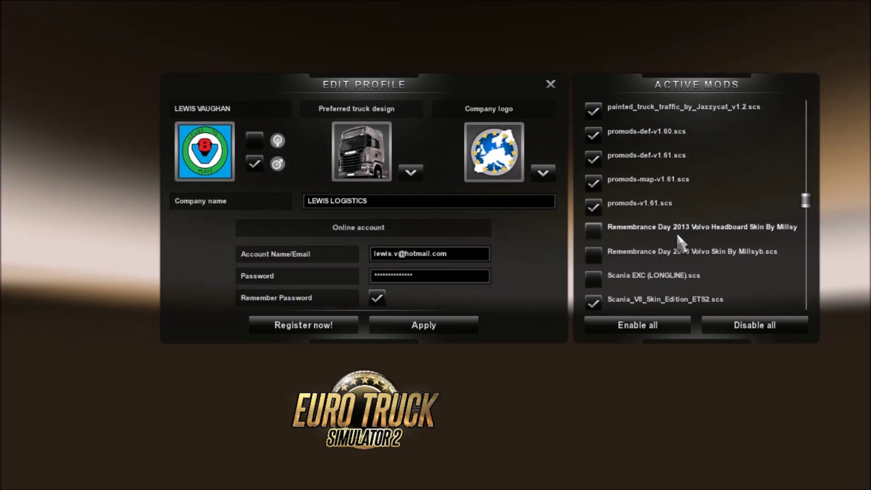
left_click_drag(805, 197, 805, 271)
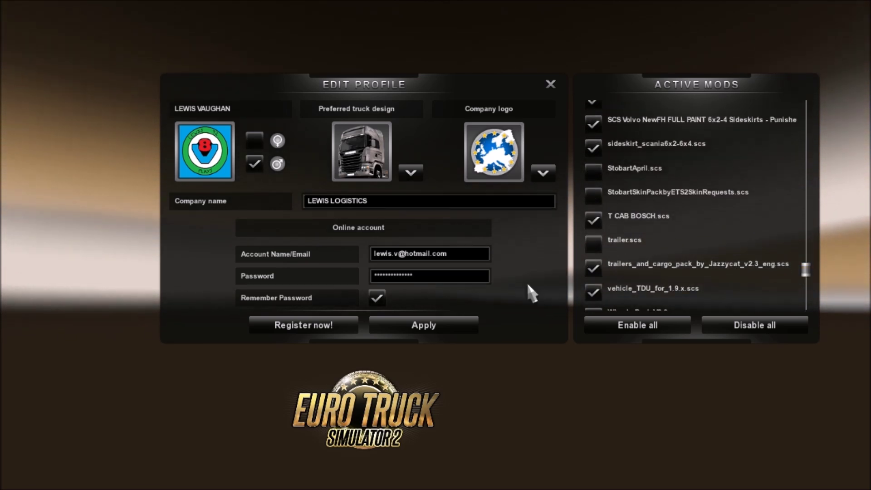
left_click(467, 322)
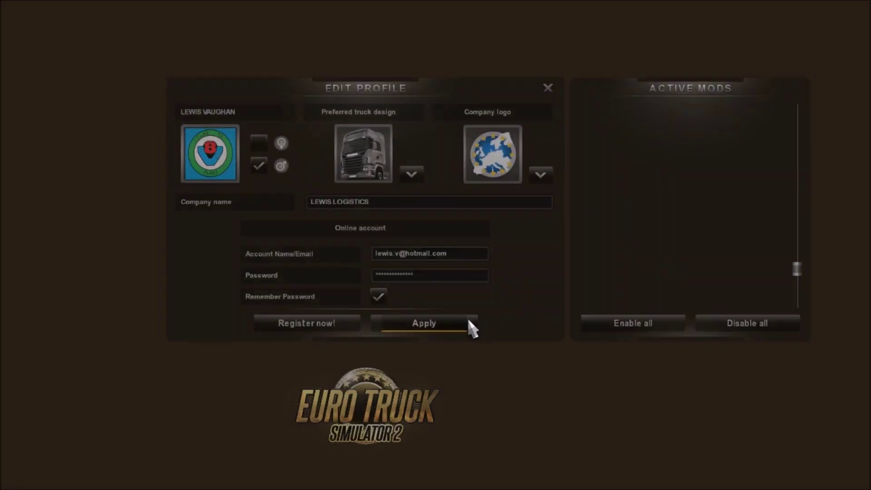